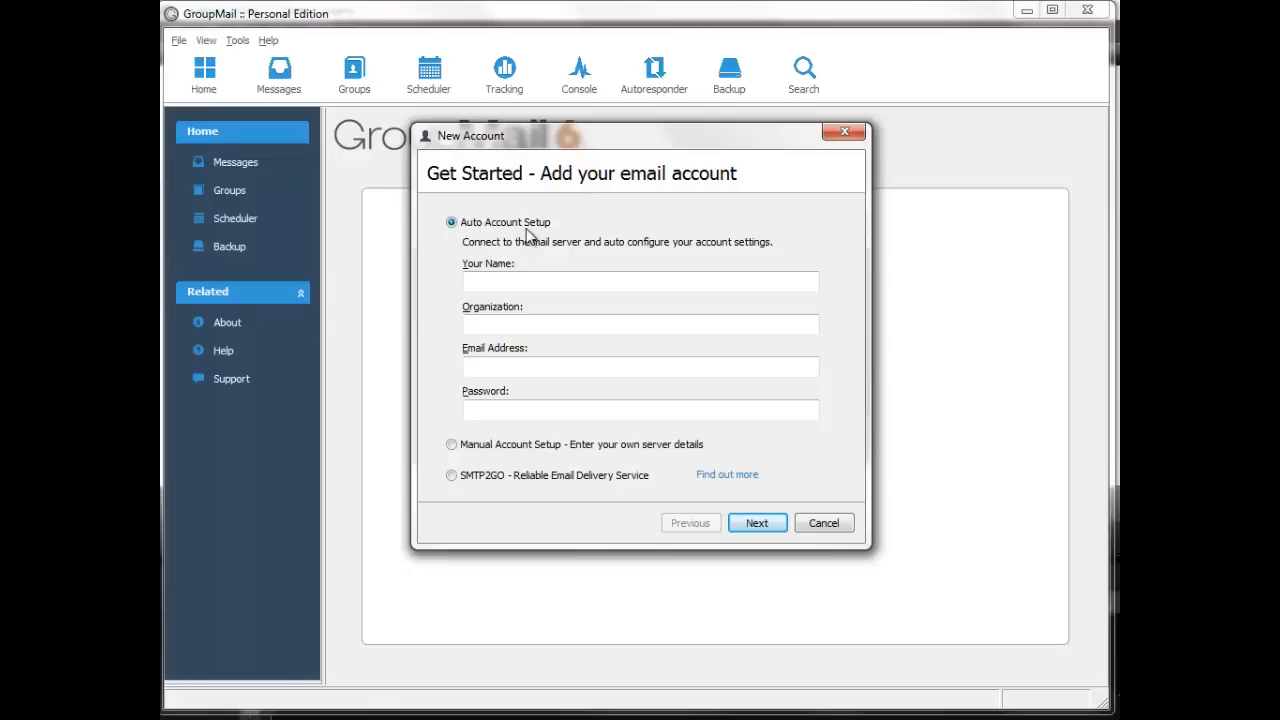
Pick Manual Account Setup over the SMTP2GO option in the New Account wizard and continue.
click(451, 444)
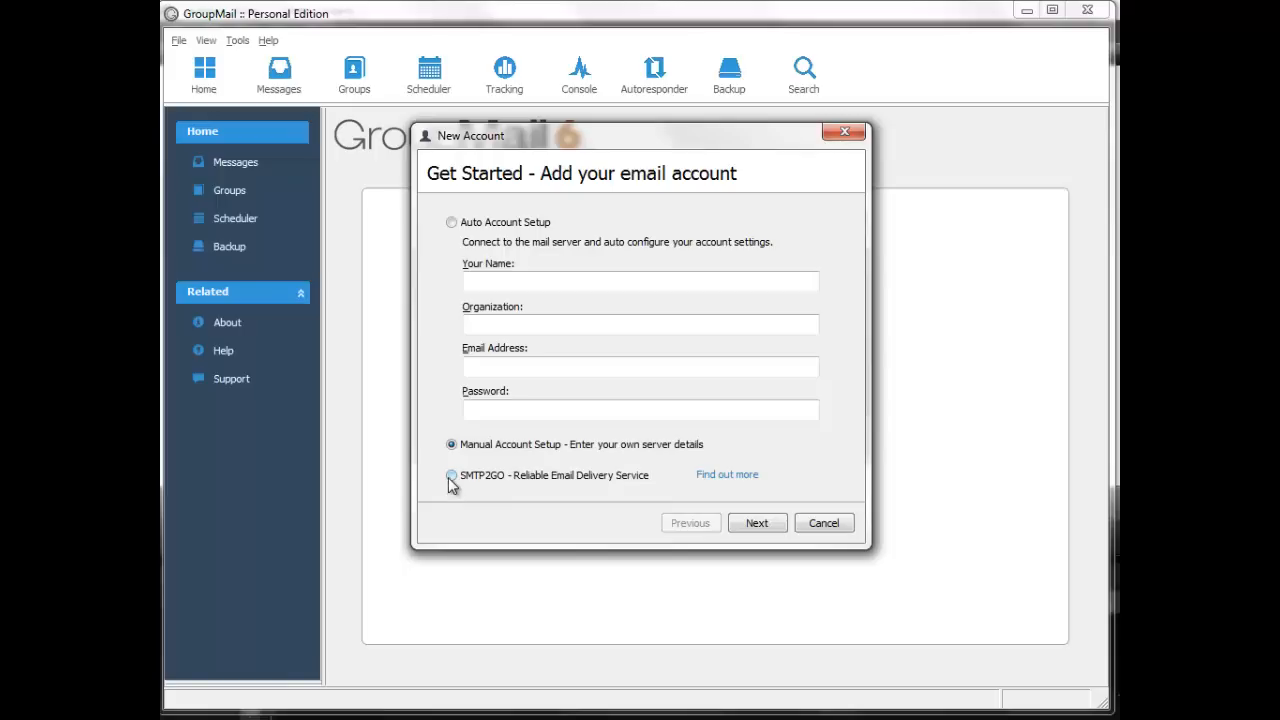
click(450, 478)
click(451, 446)
click(752, 525)
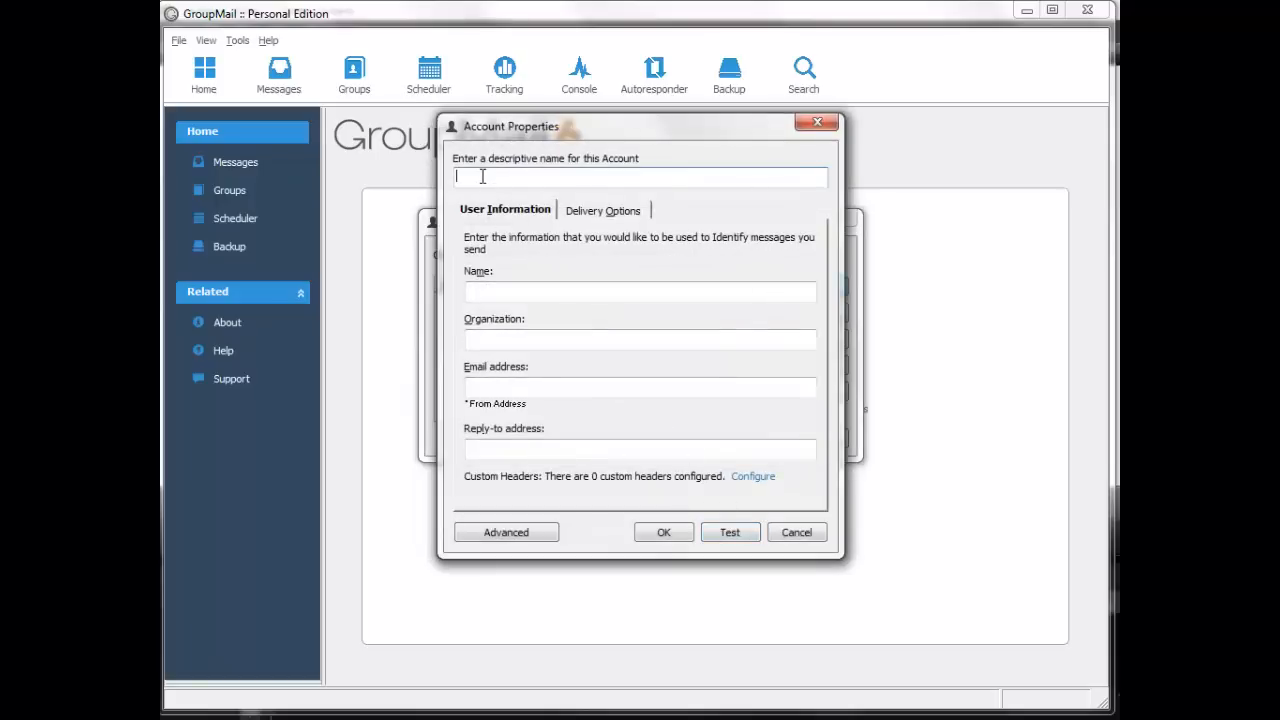
Name the account 'Honors Sender Account' and enter the sender's name, organization Infacta Ltd, and sender e-mail.
text(Honors Sender Account)
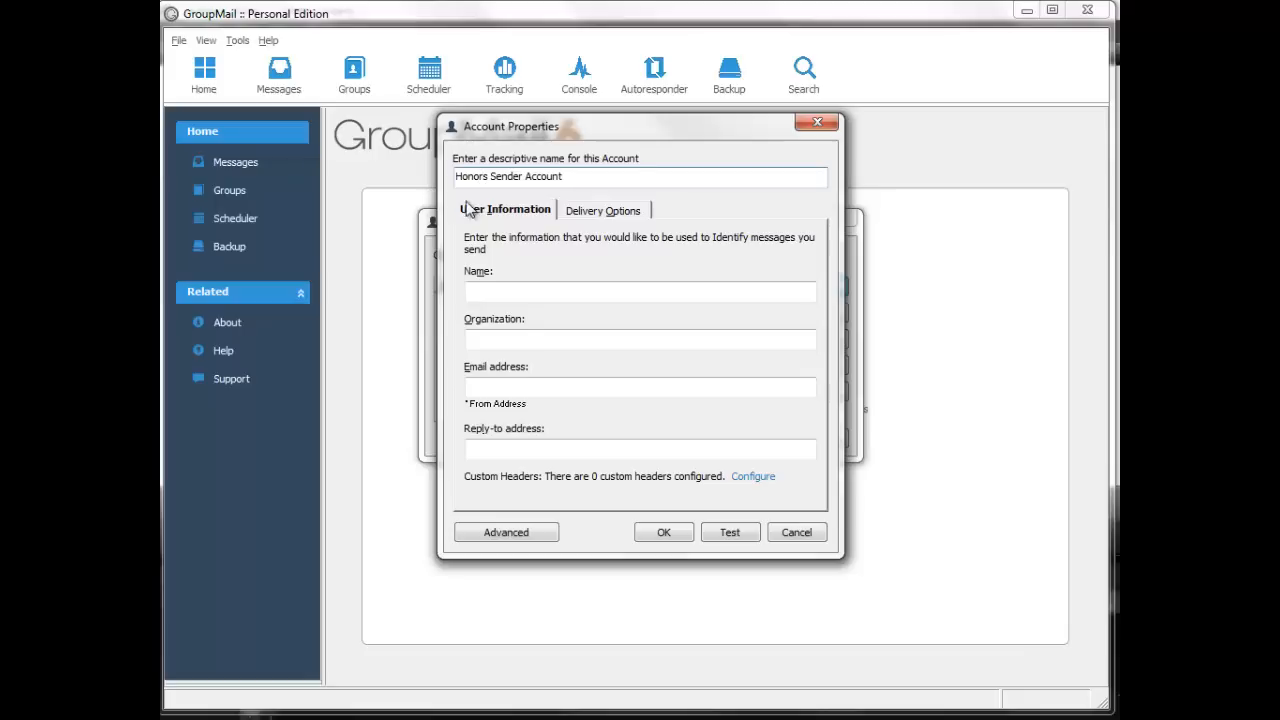
click(489, 295)
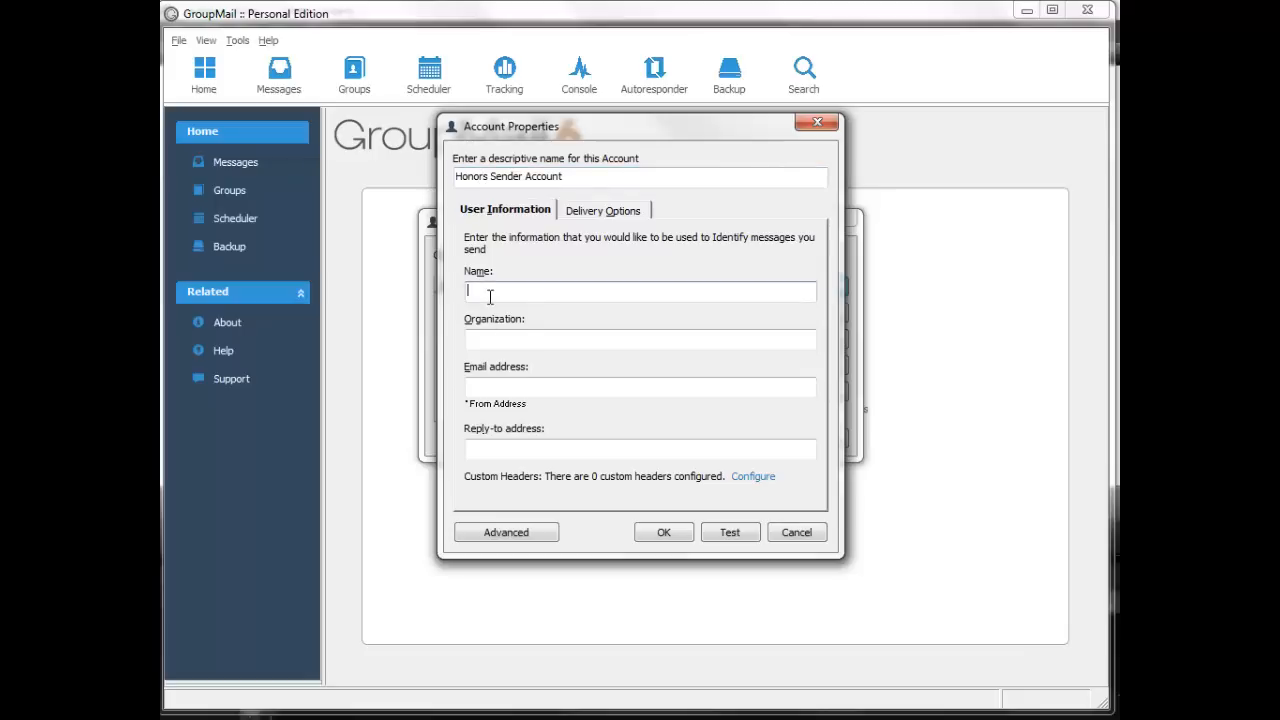
key(Tab)
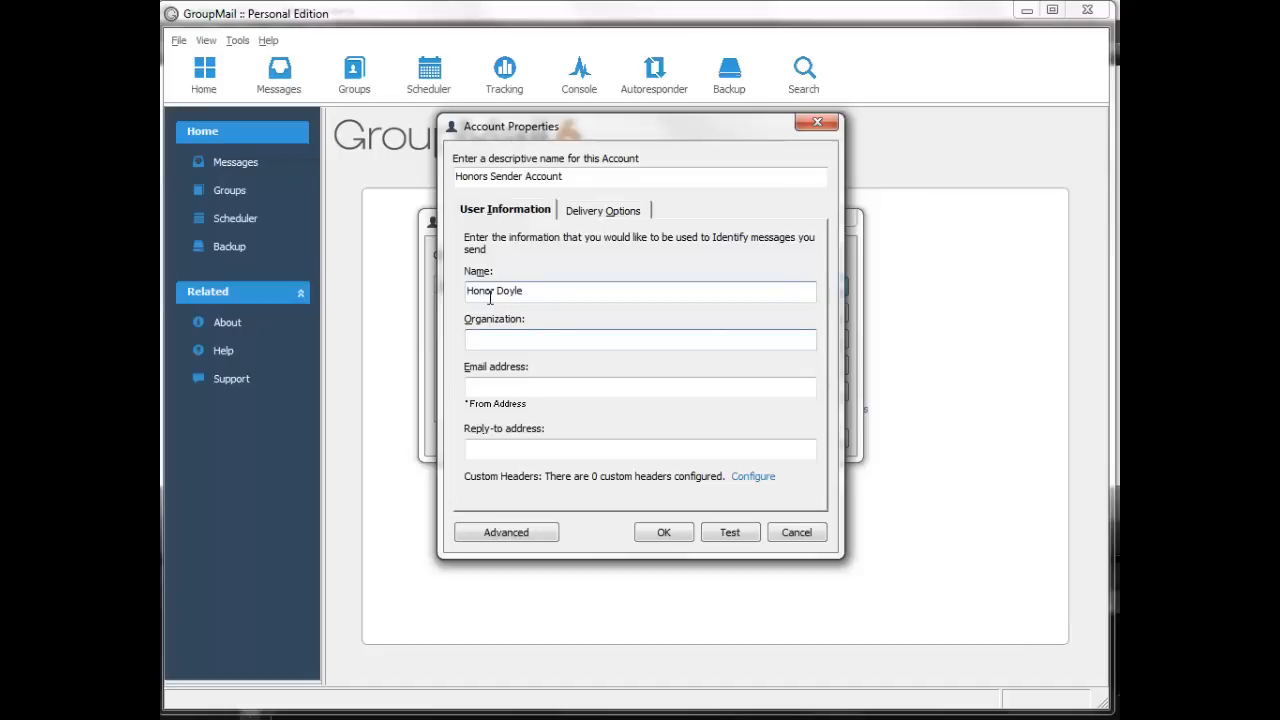
text(Infacta Ltd)
key(Tab)
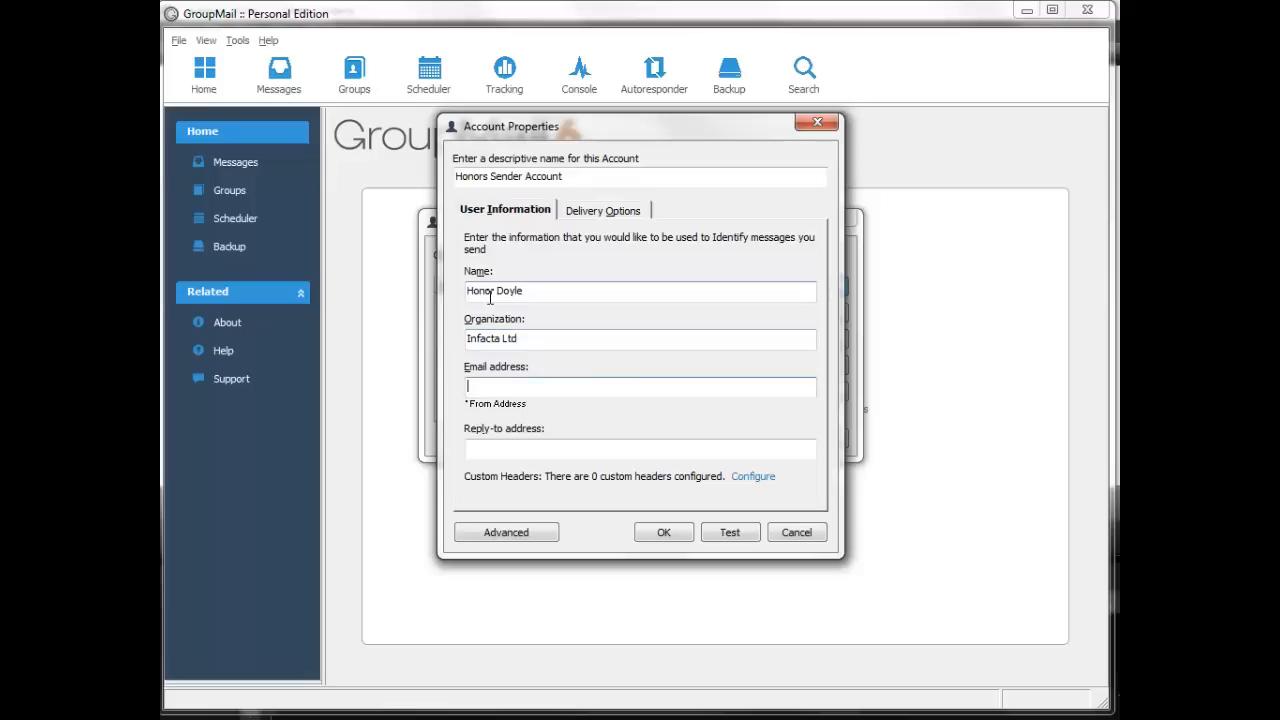
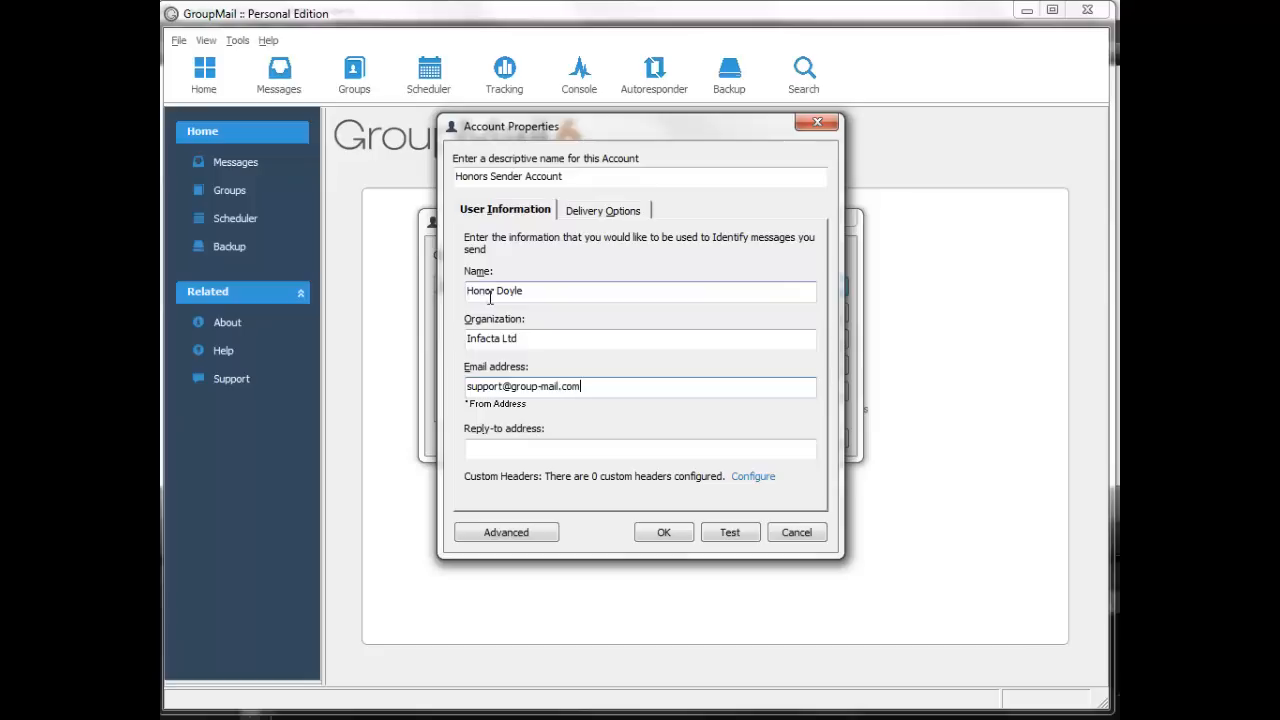
key(Tab)
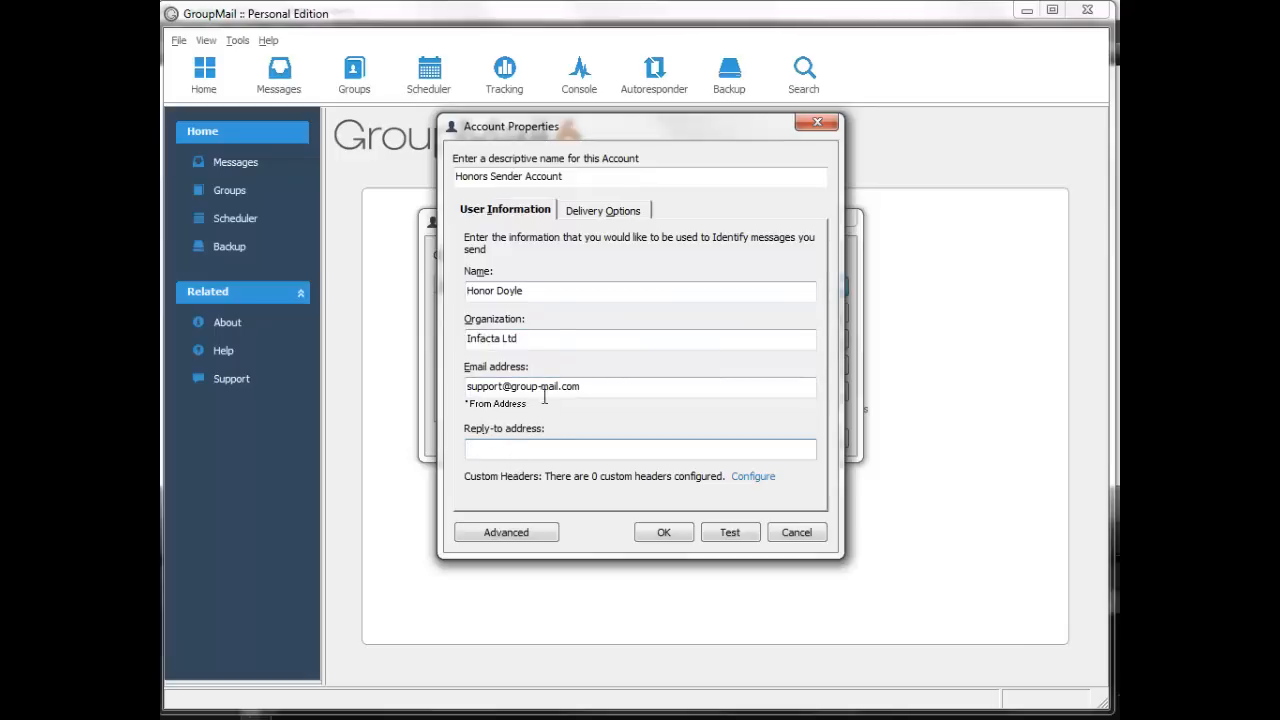
Keep Standard delivery, set SMTP server to mail.infacta.com, and tick Requires Authentication.
click(593, 212)
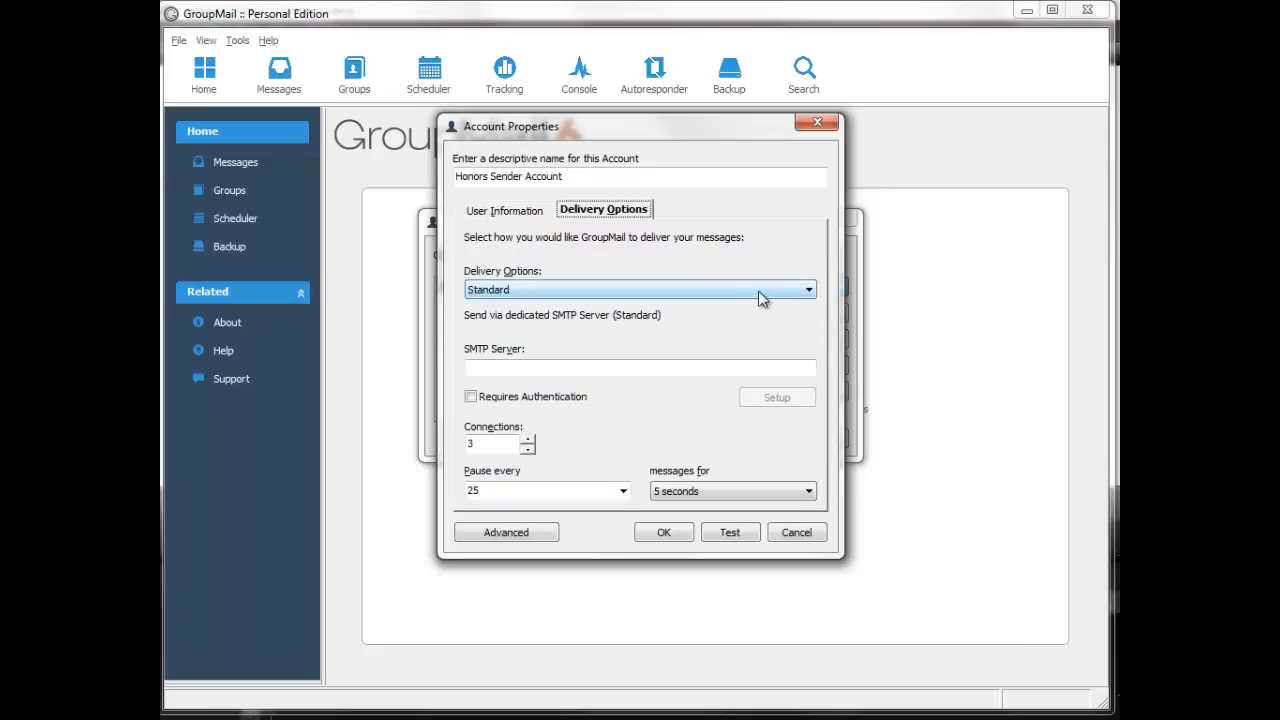
click(810, 296)
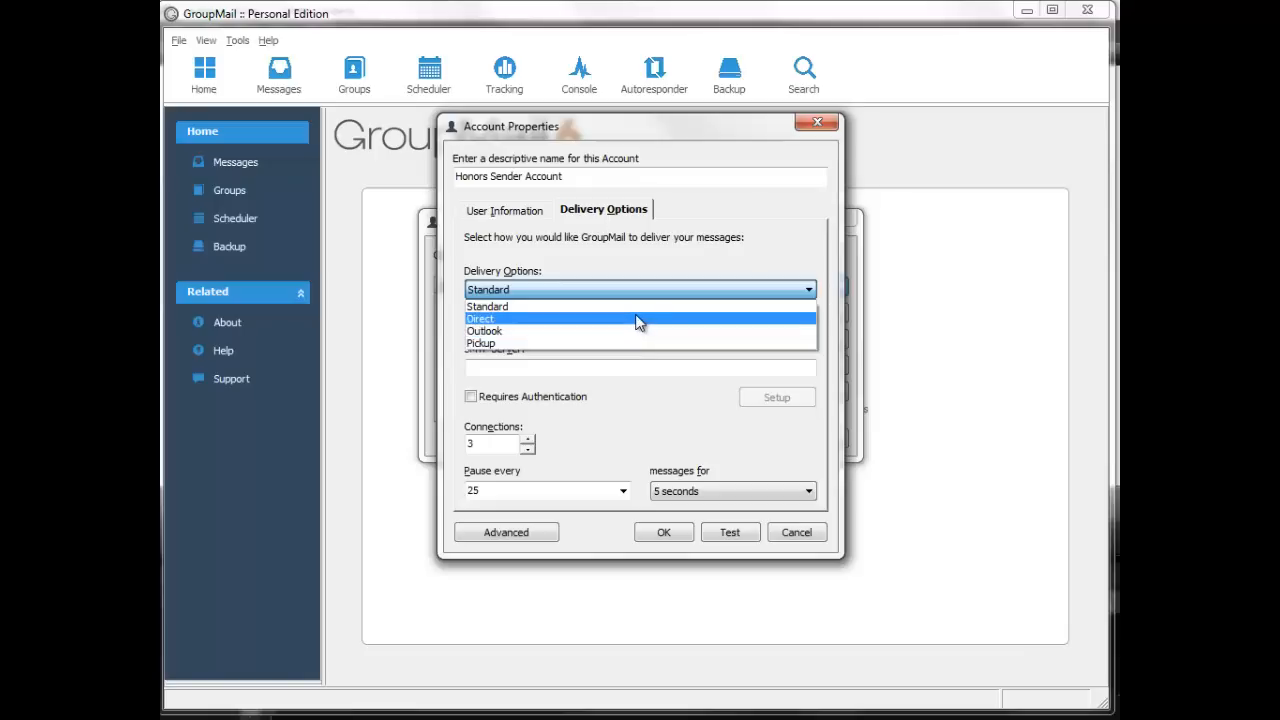
click(634, 306)
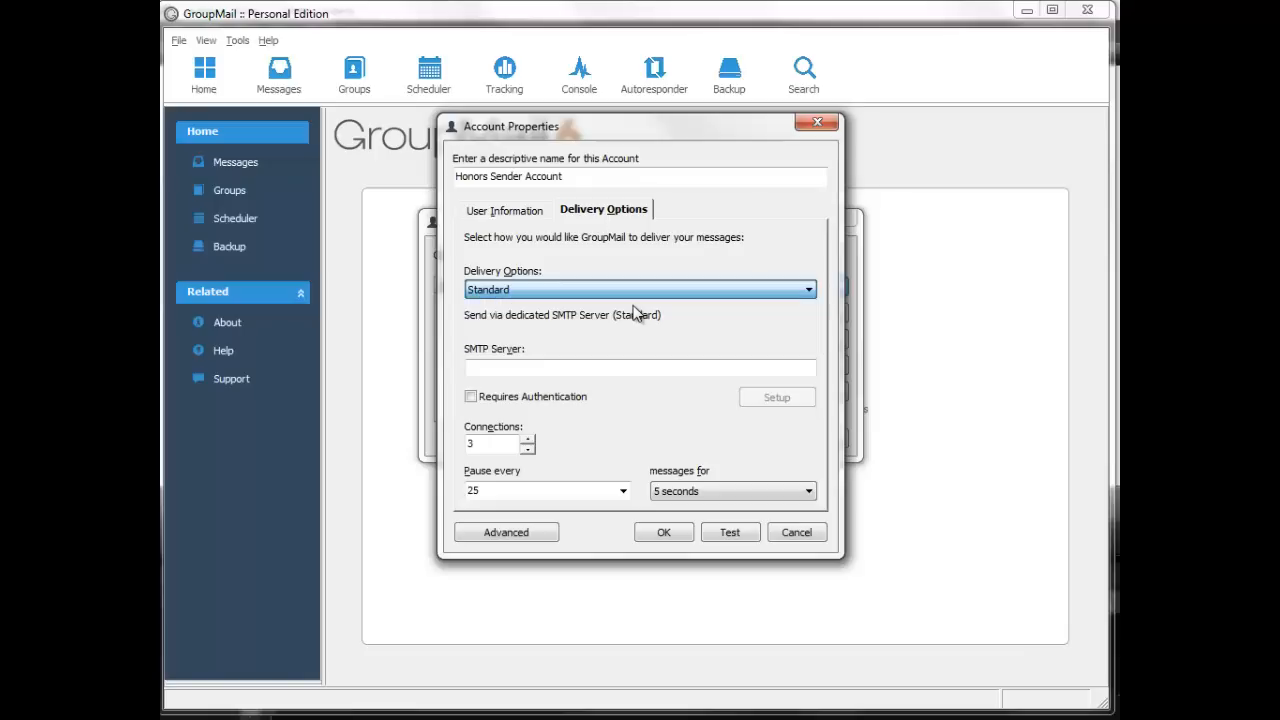
click(553, 369)
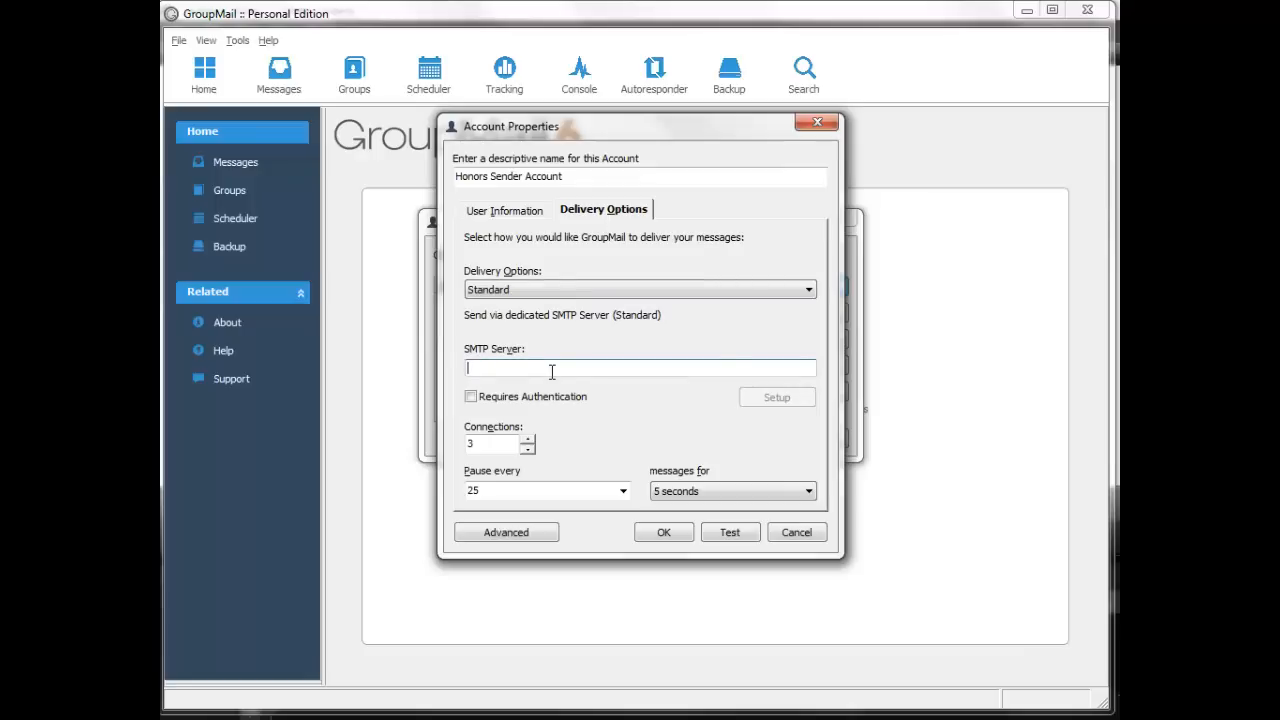
text(mail.infacta.com)
click(471, 397)
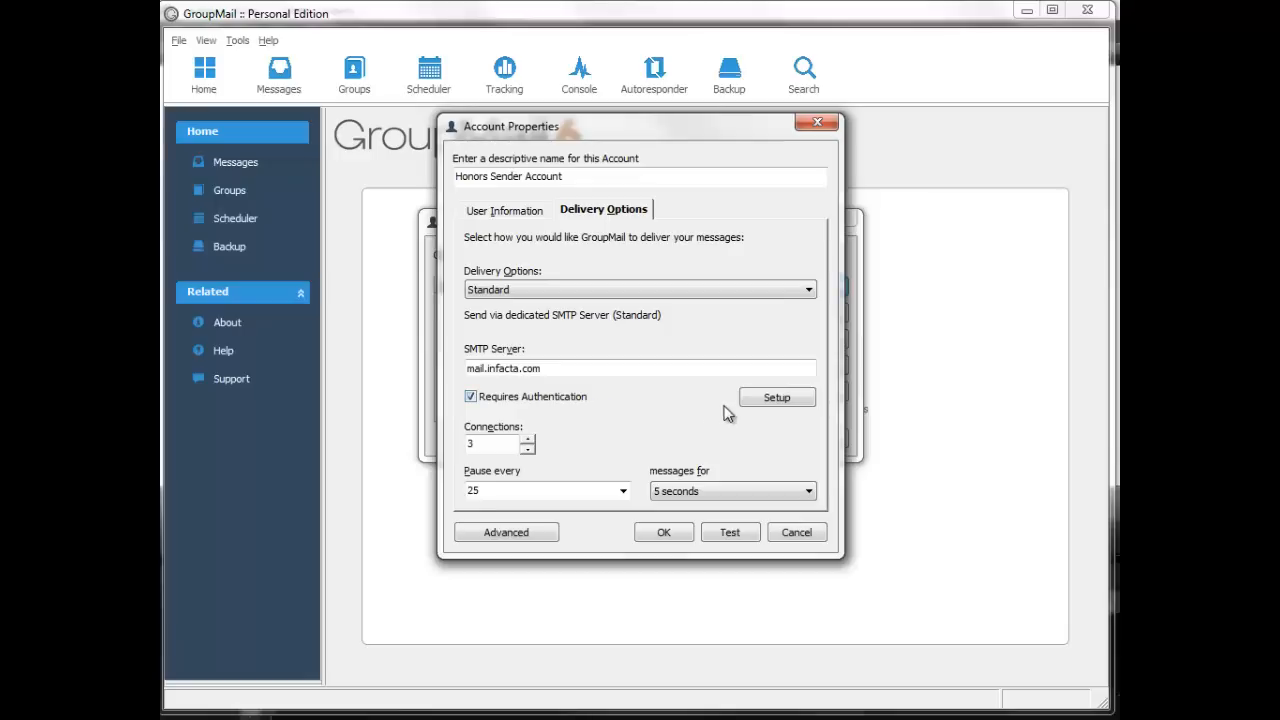
Enable SMTP authentication with the account's login username and password, and save the settings.
click(770, 405)
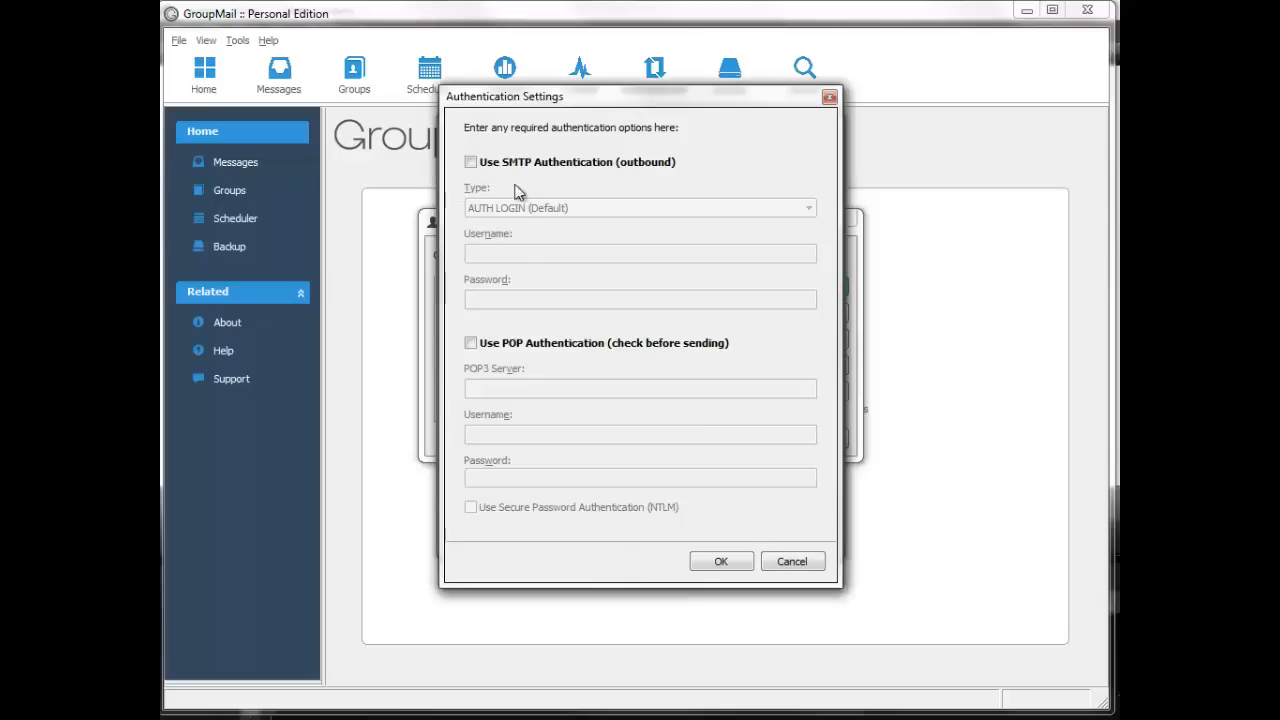
click(471, 162)
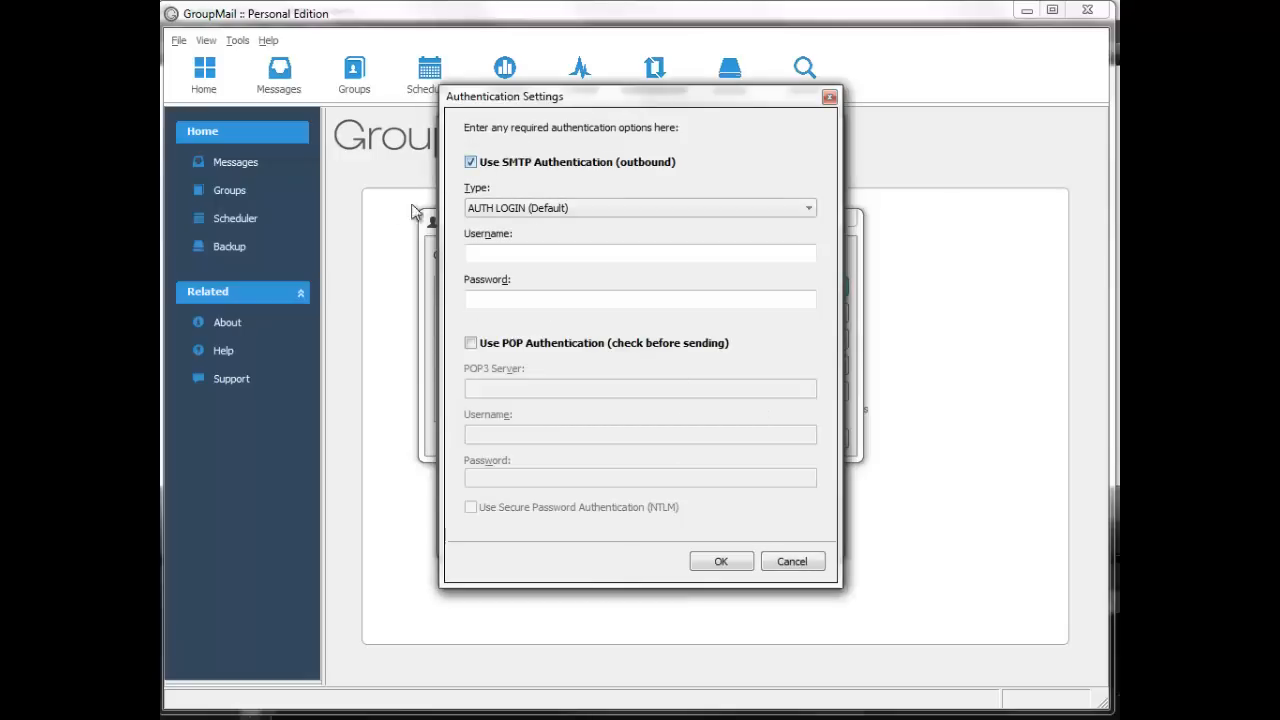
click(568, 256)
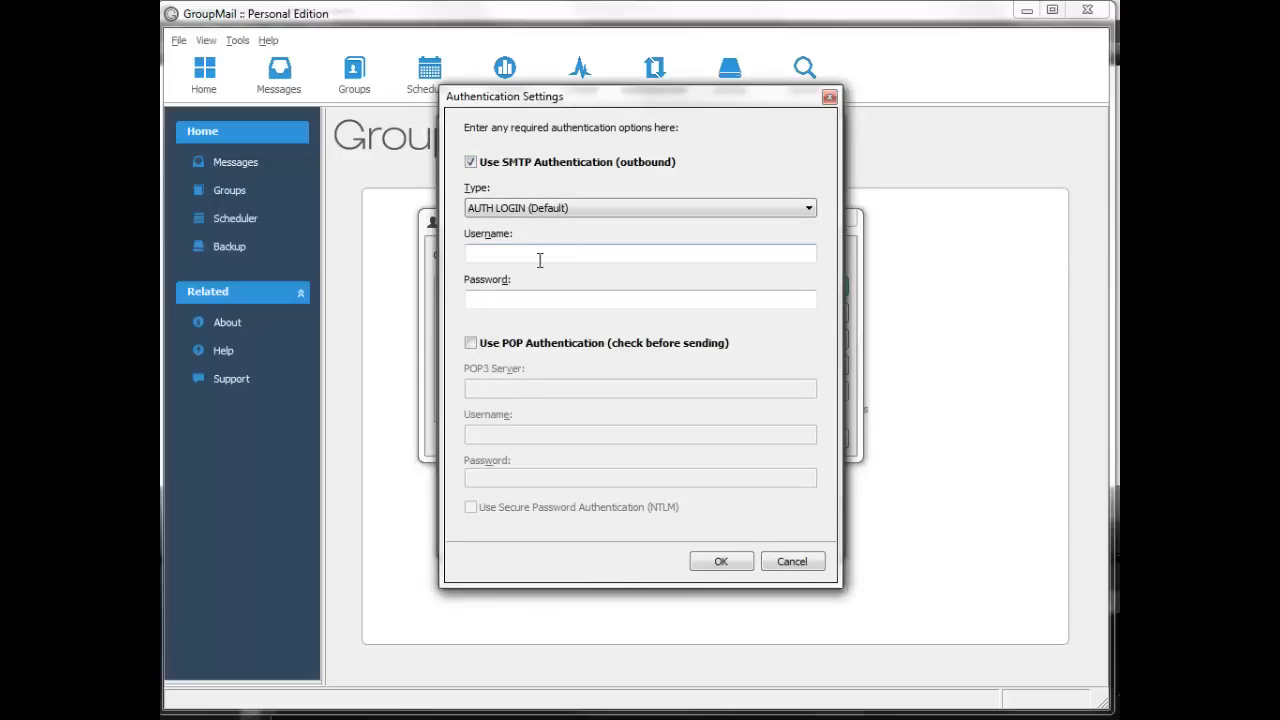
click(530, 255)
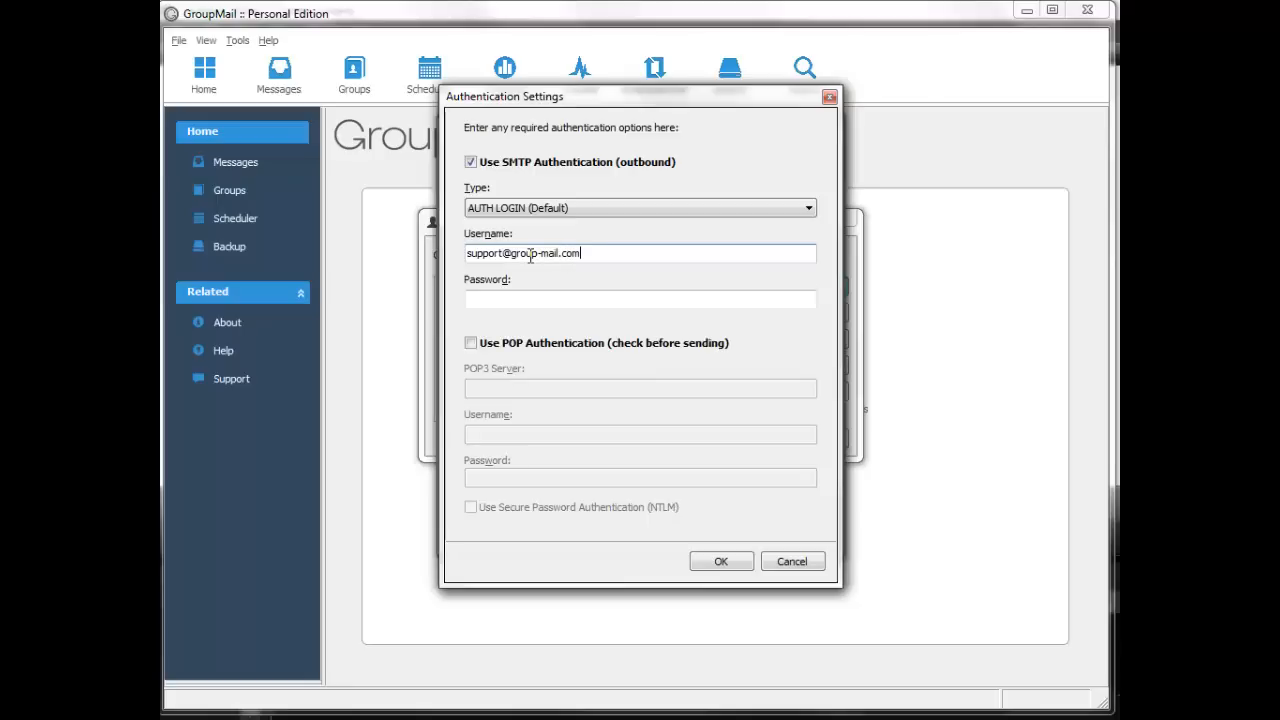
key(Tab)
text(*****)
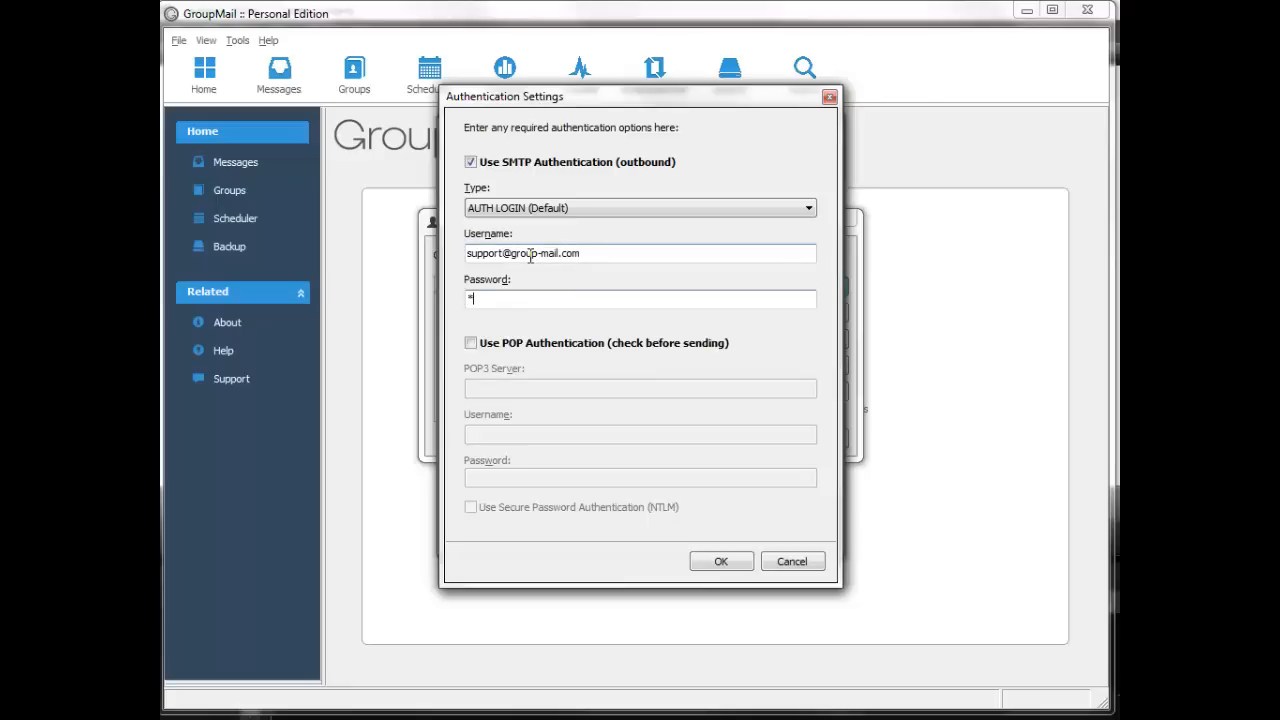
text(*****)
click(719, 561)
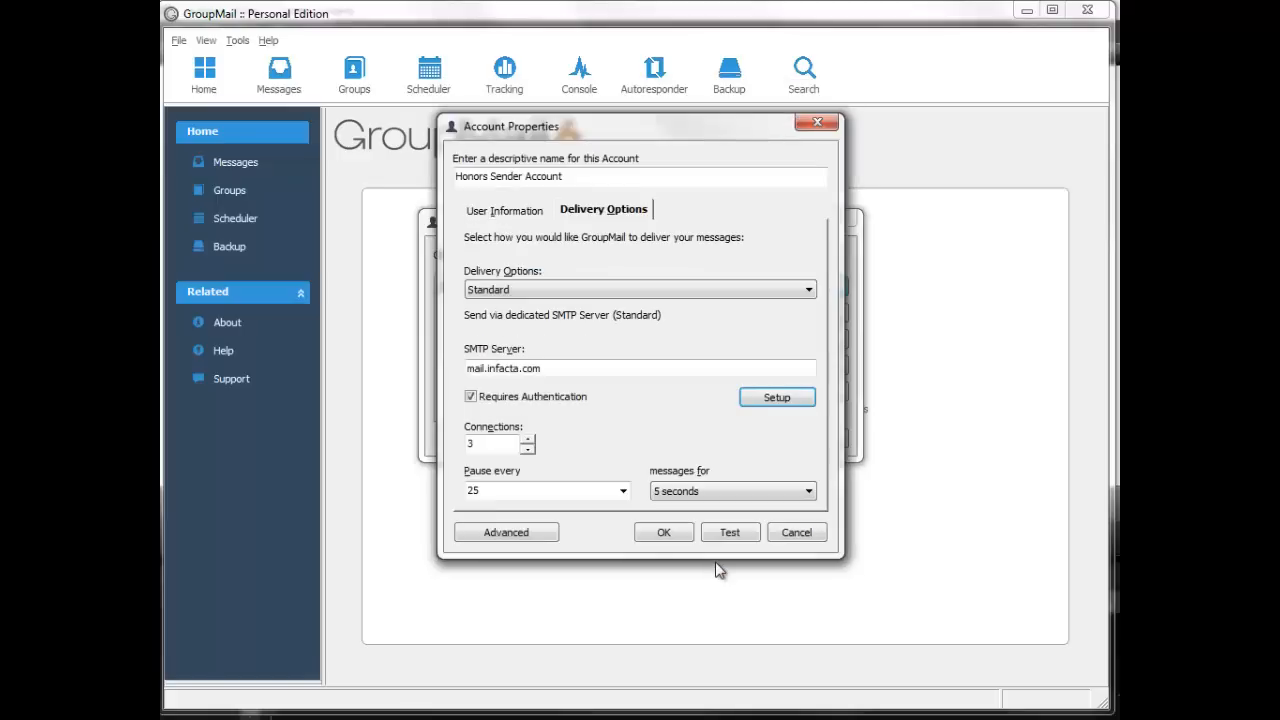
click(500, 533)
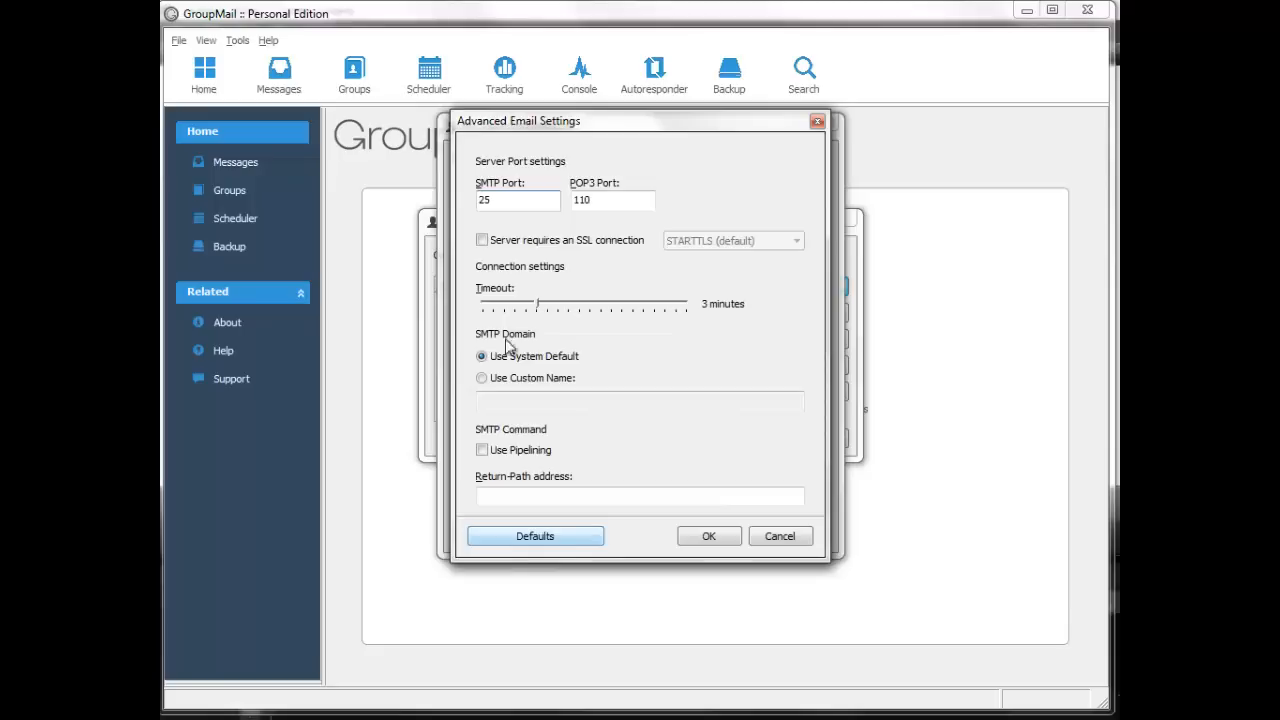
double_click(479, 200)
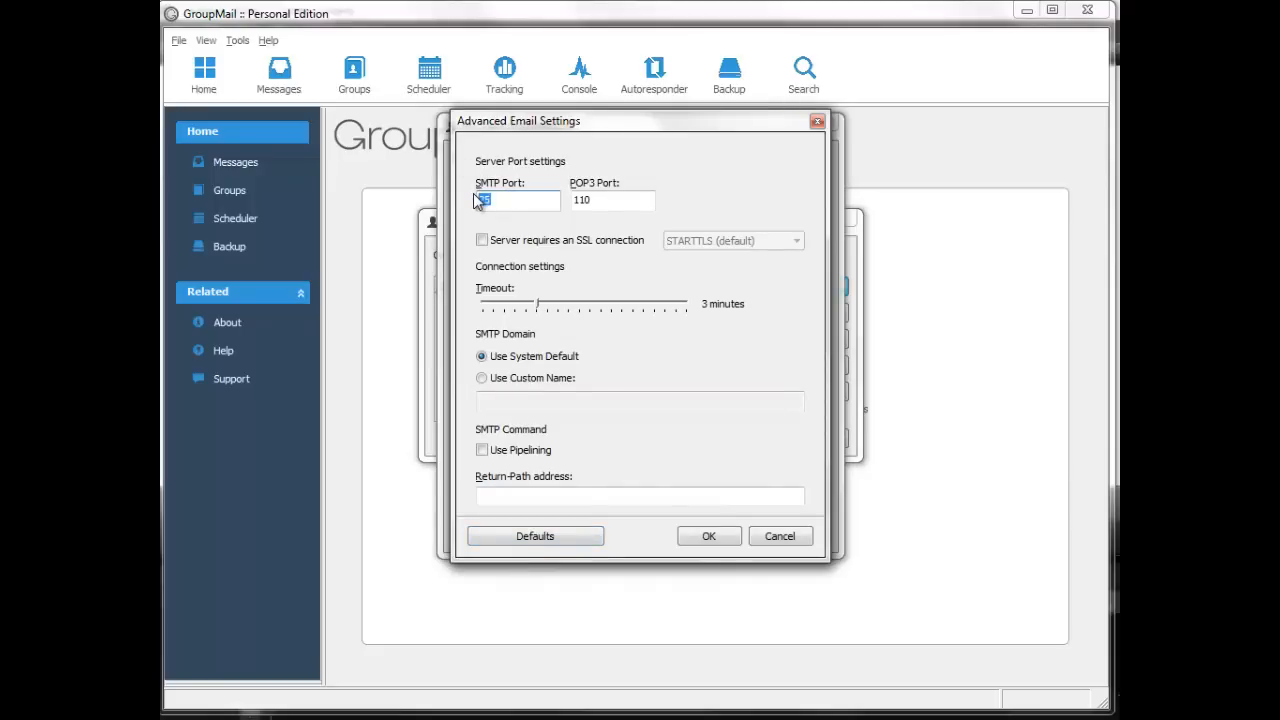
text(587)
double_click(488, 199)
text(25)
click(482, 241)
click(719, 244)
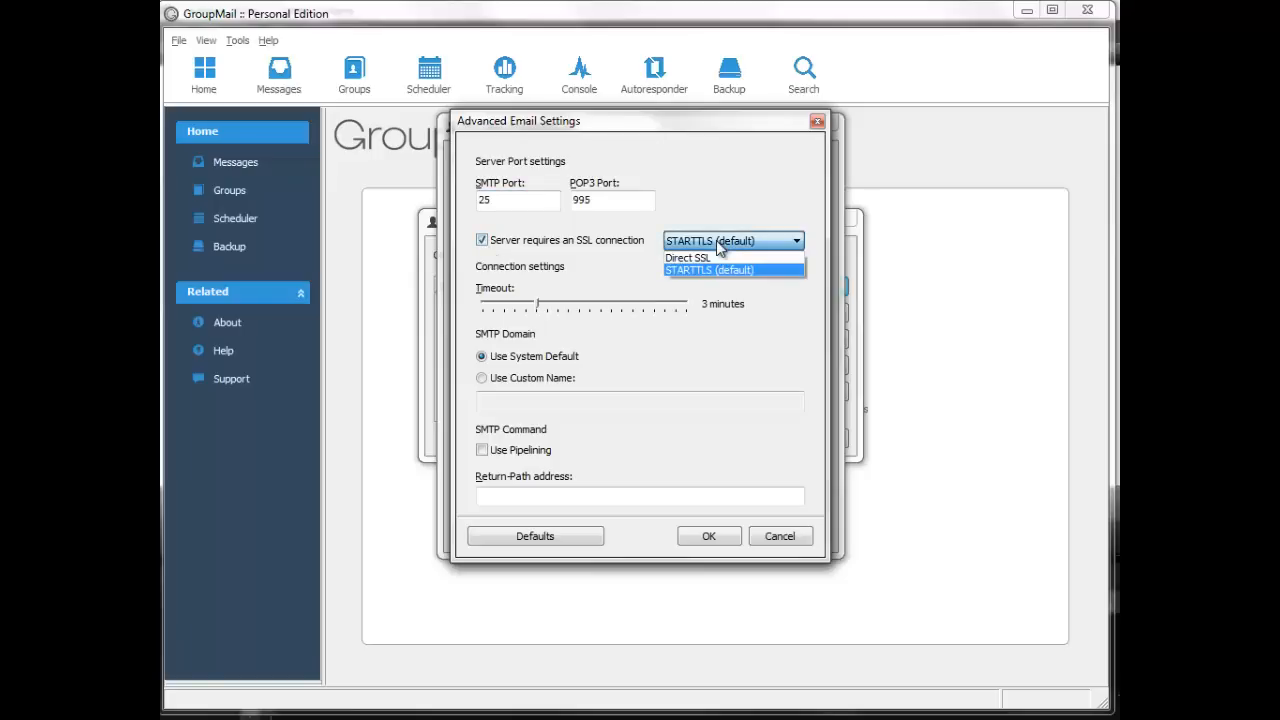
click(482, 243)
click(482, 241)
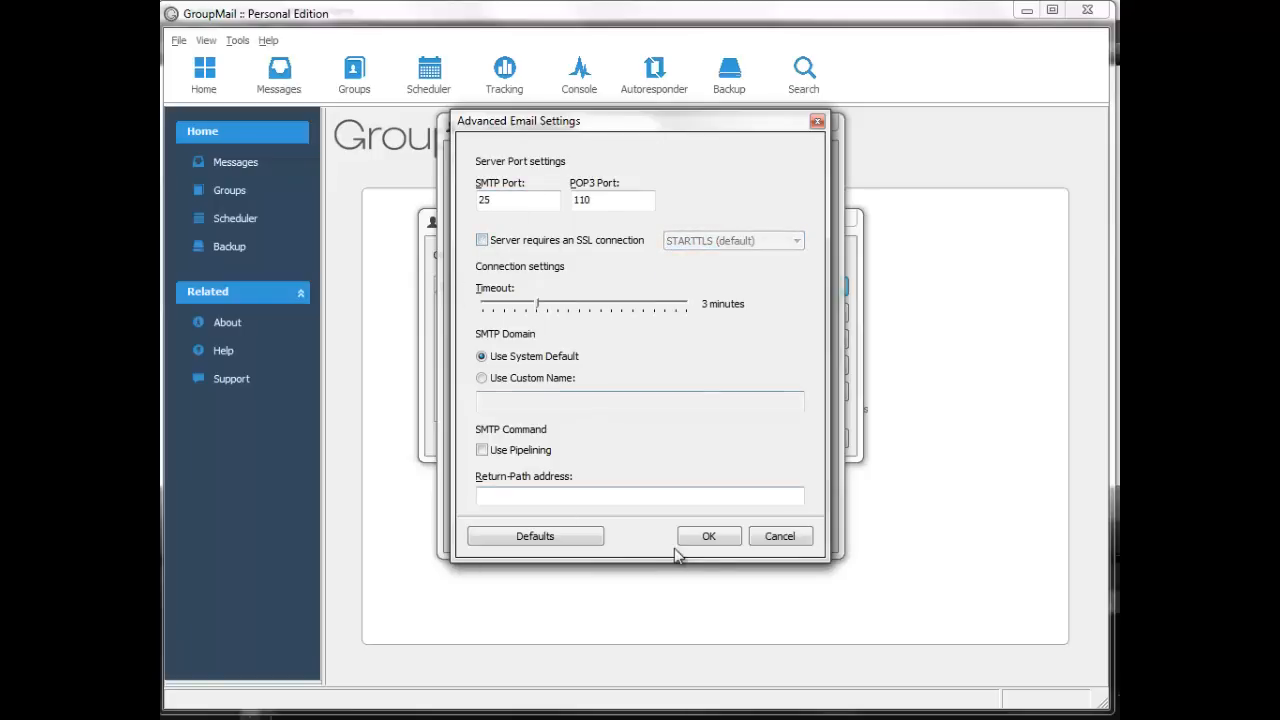
click(697, 540)
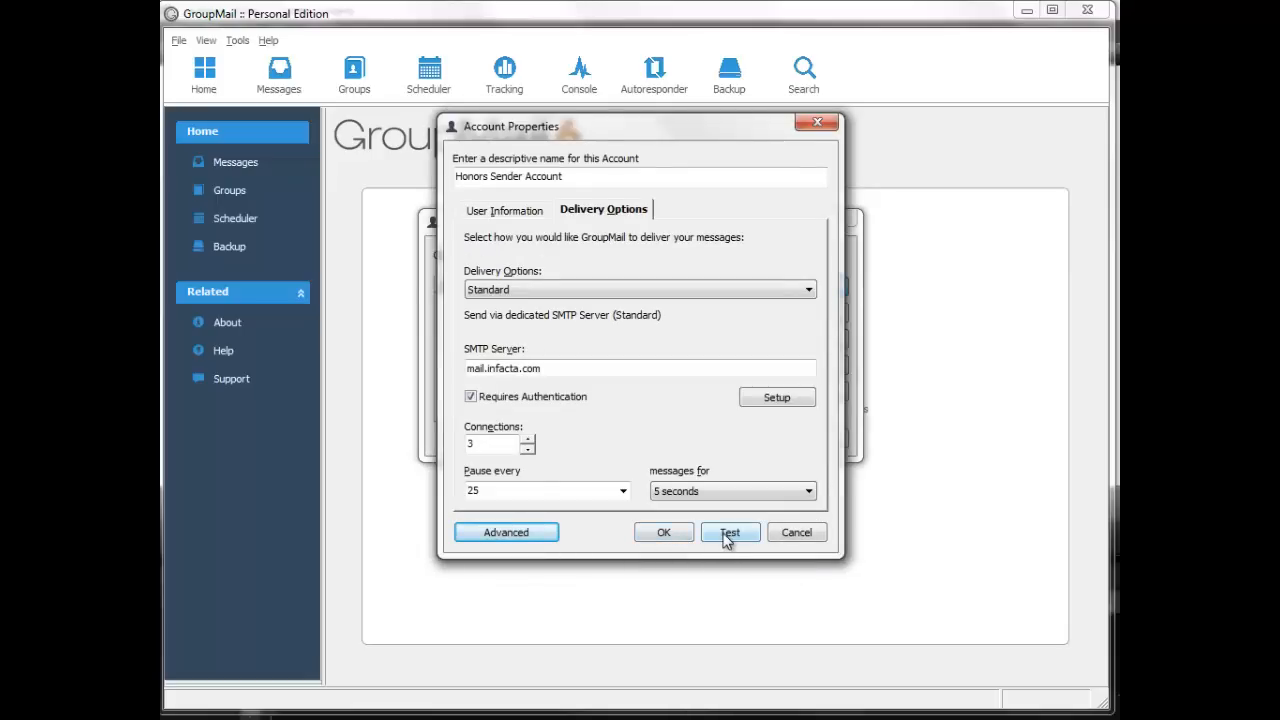
double_click(480, 443)
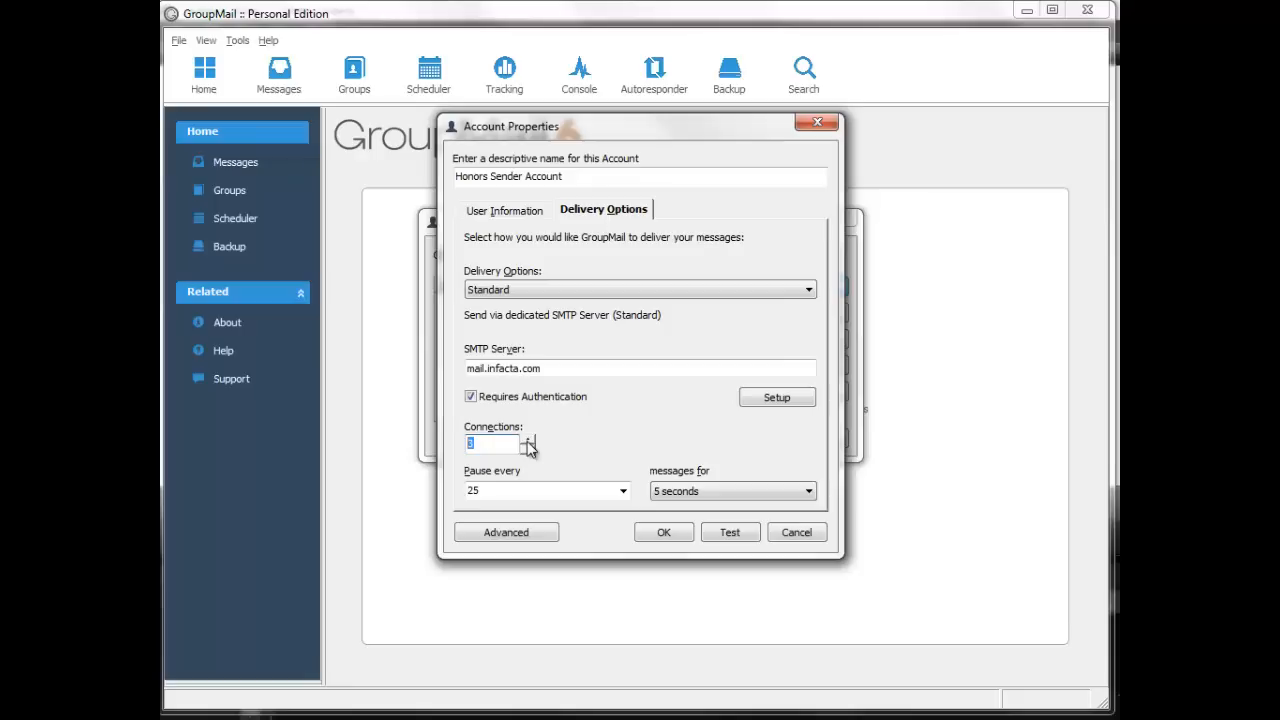
click(528, 441)
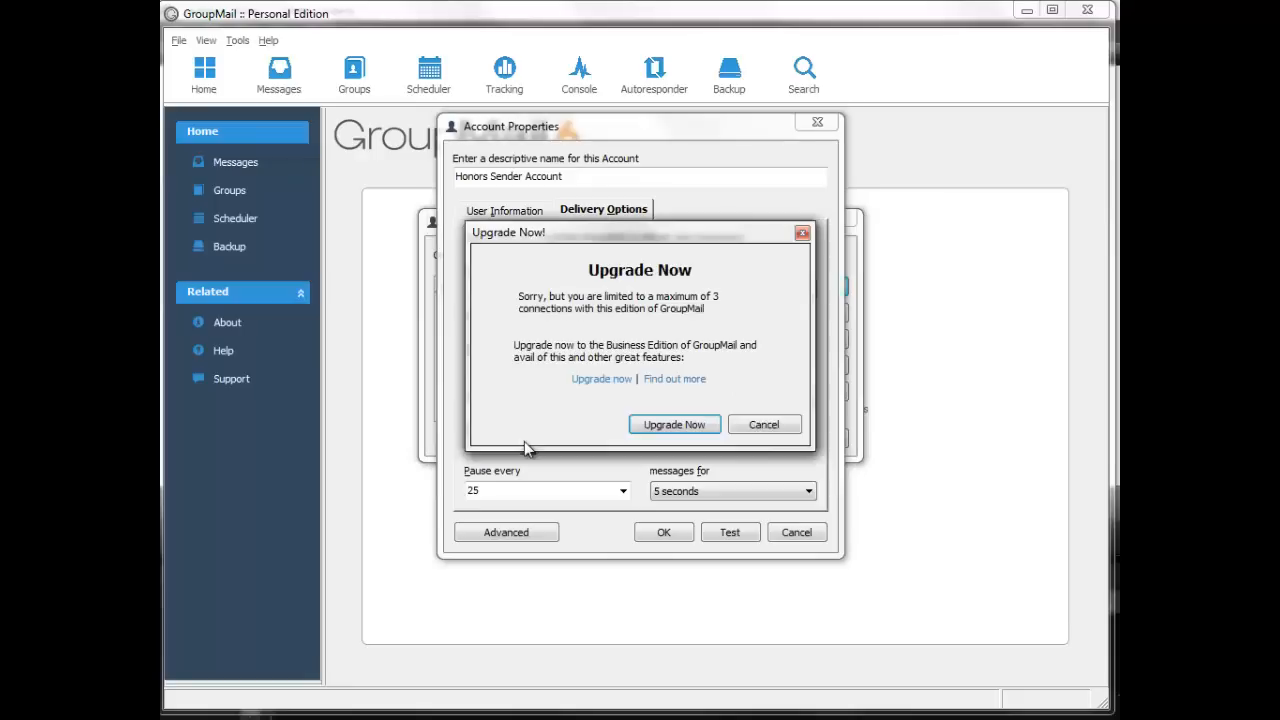
click(766, 424)
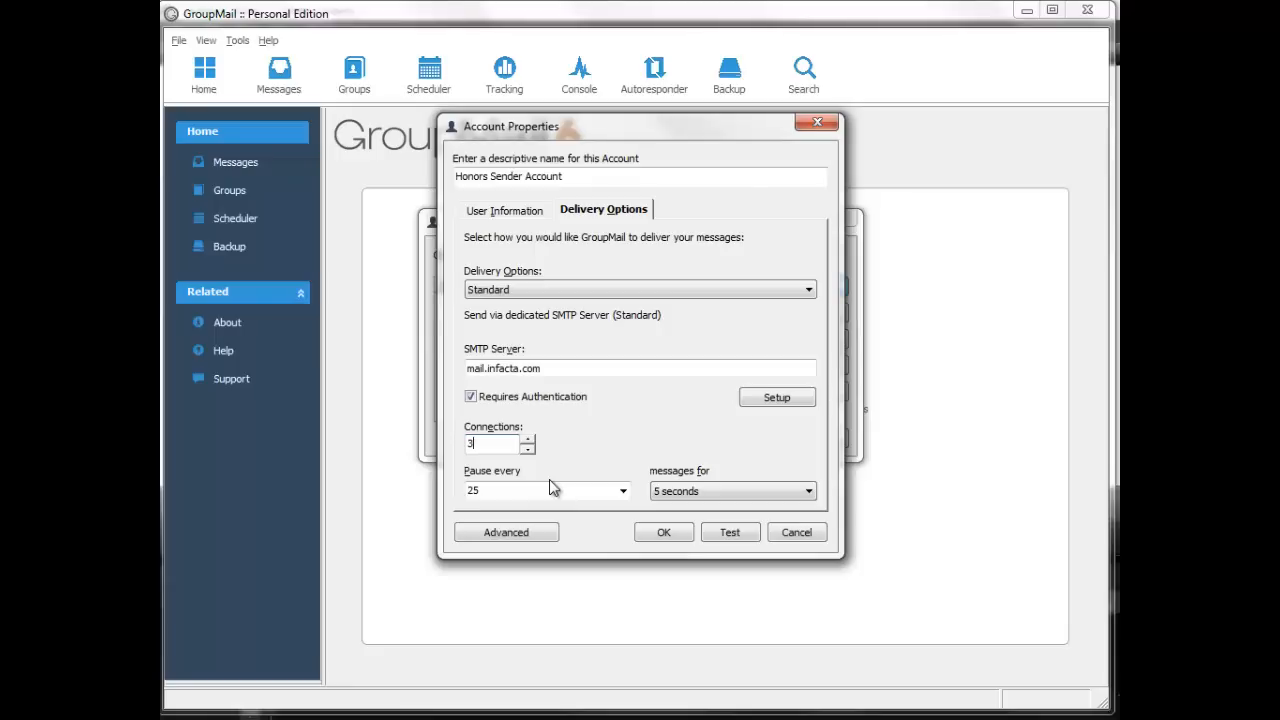
key(Tab)
click(622, 491)
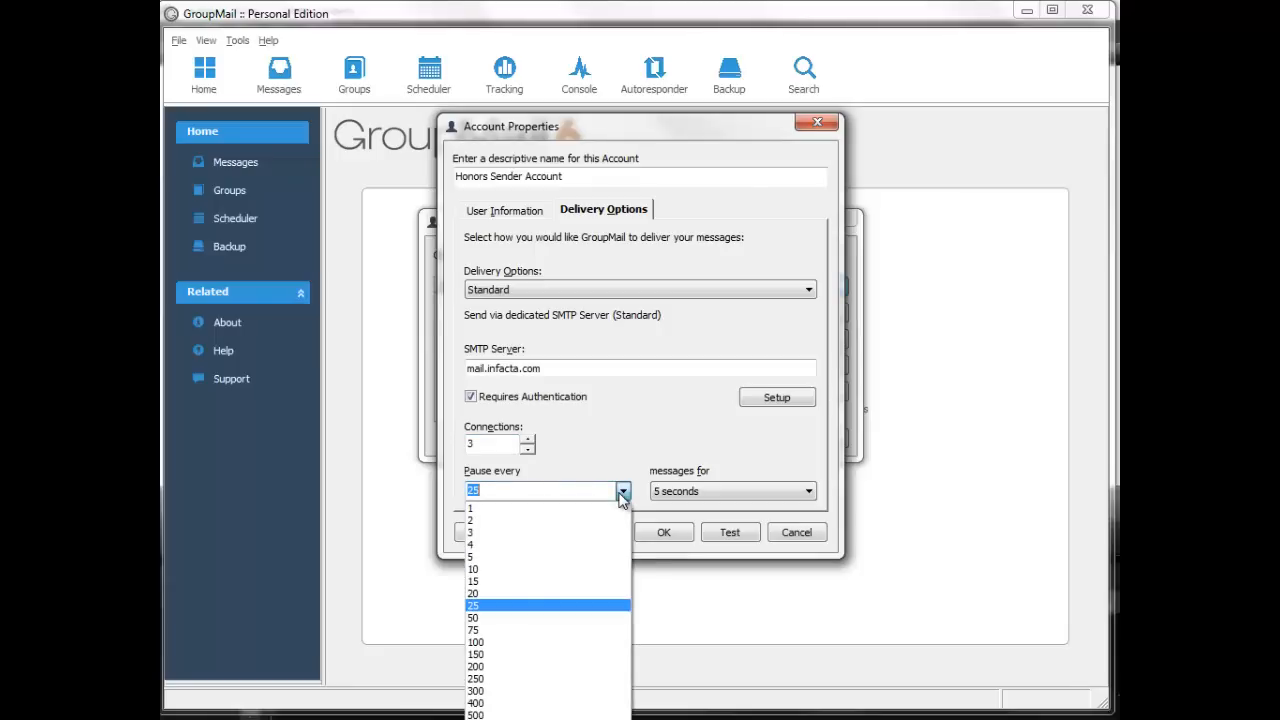
click(622, 493)
click(677, 493)
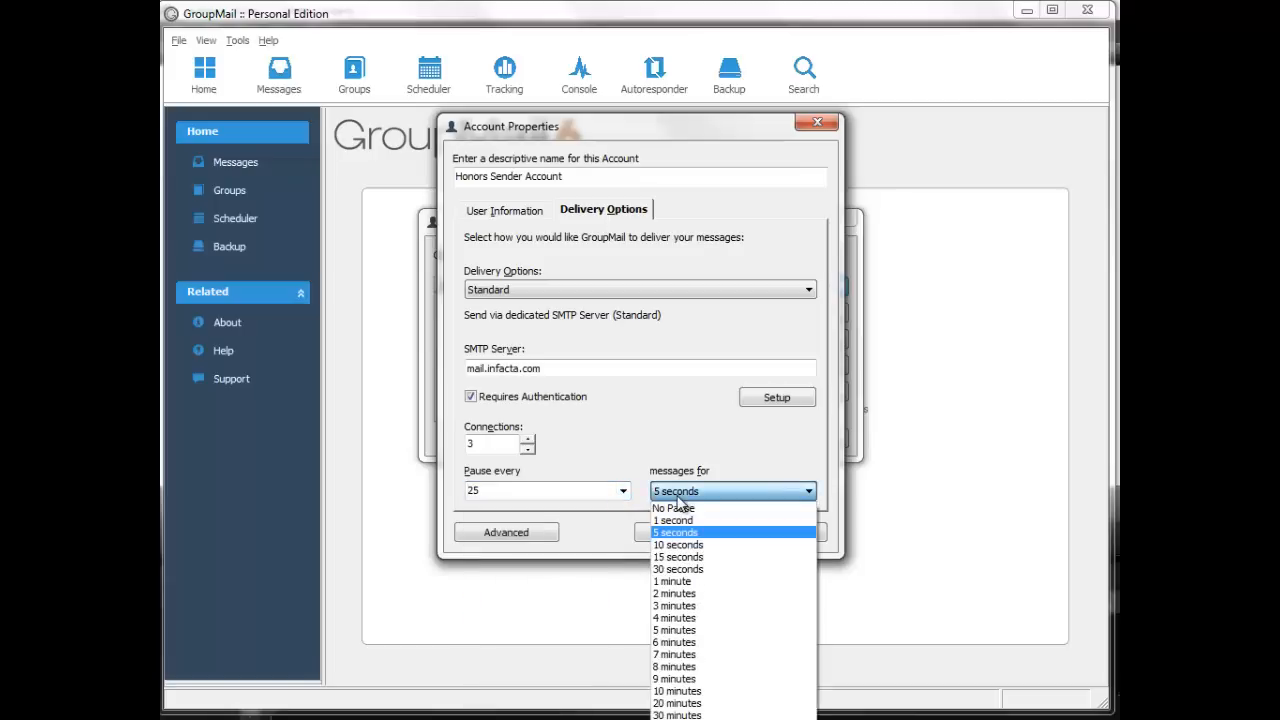
click(677, 497)
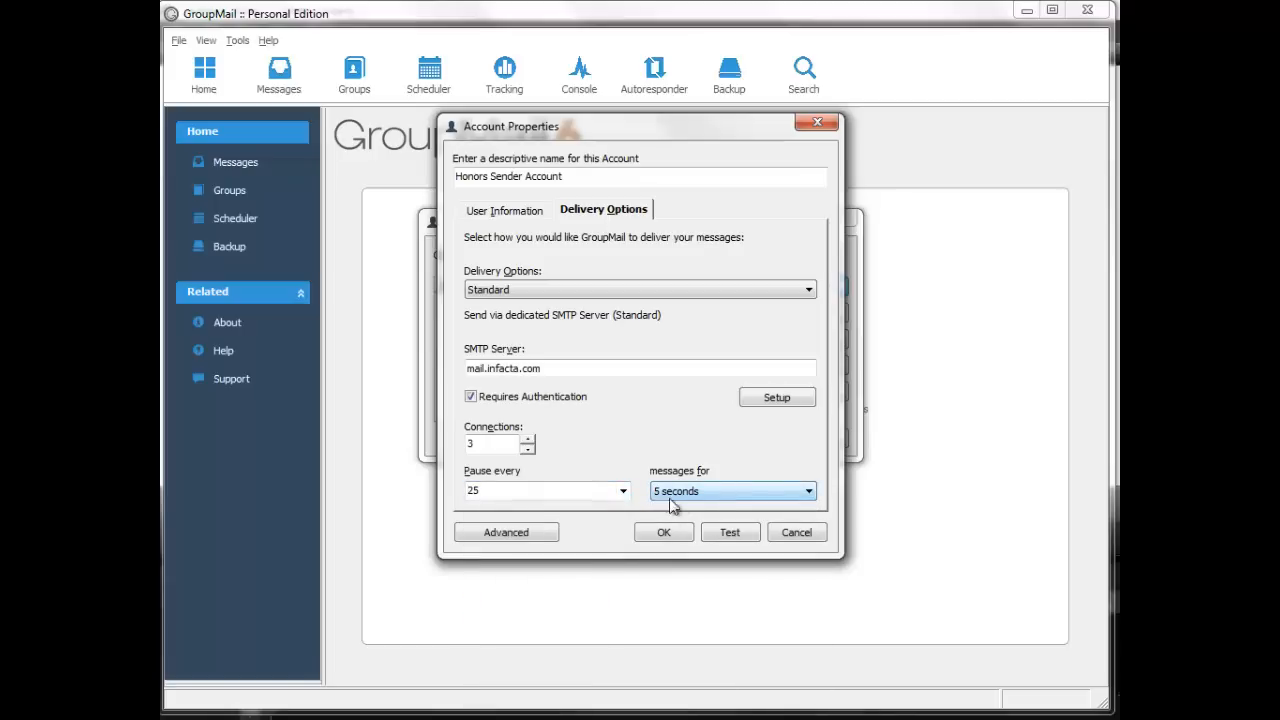
Send a test message, verify successful delivery, then save the account and select it in Account Manager.
click(722, 535)
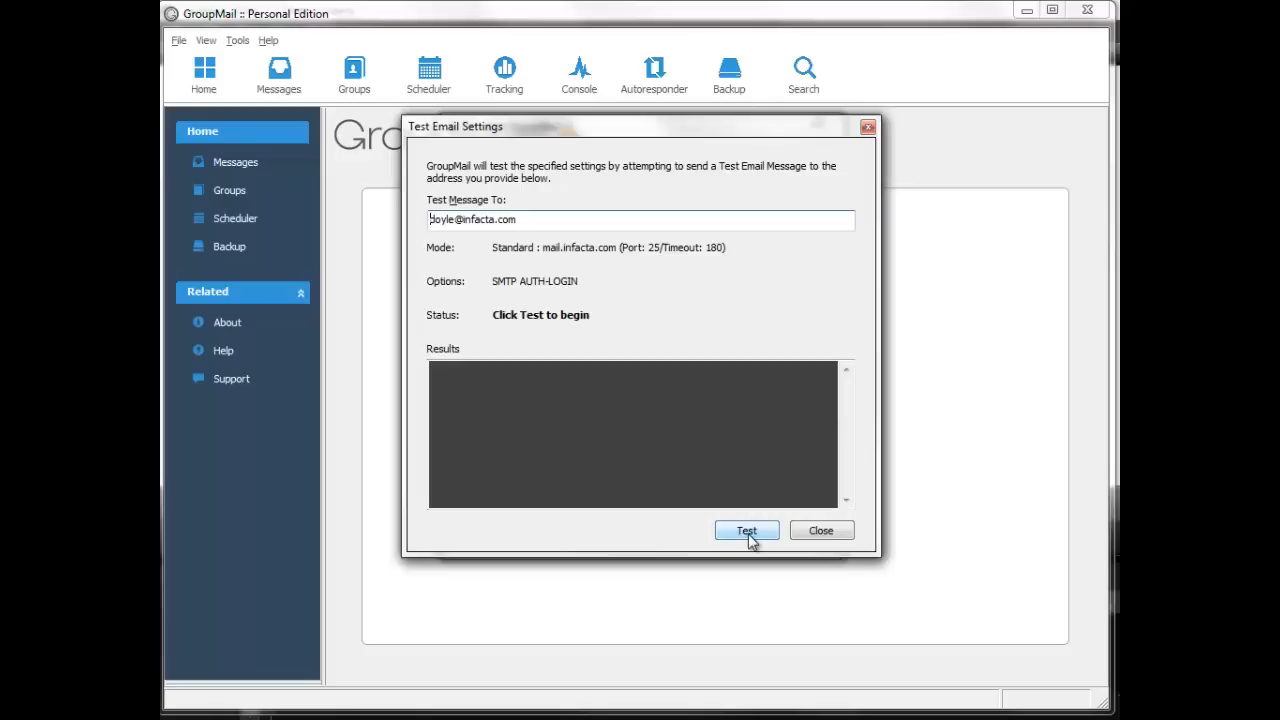
click(740, 532)
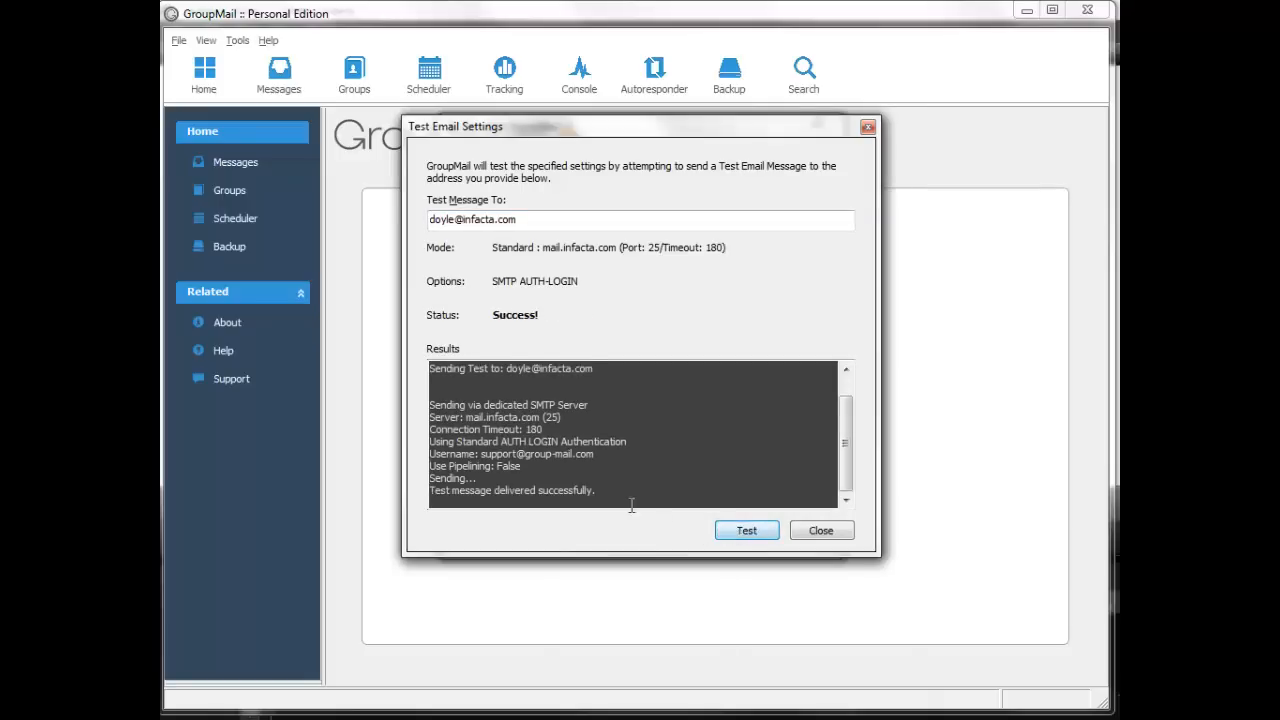
drag(612, 495, 405, 483)
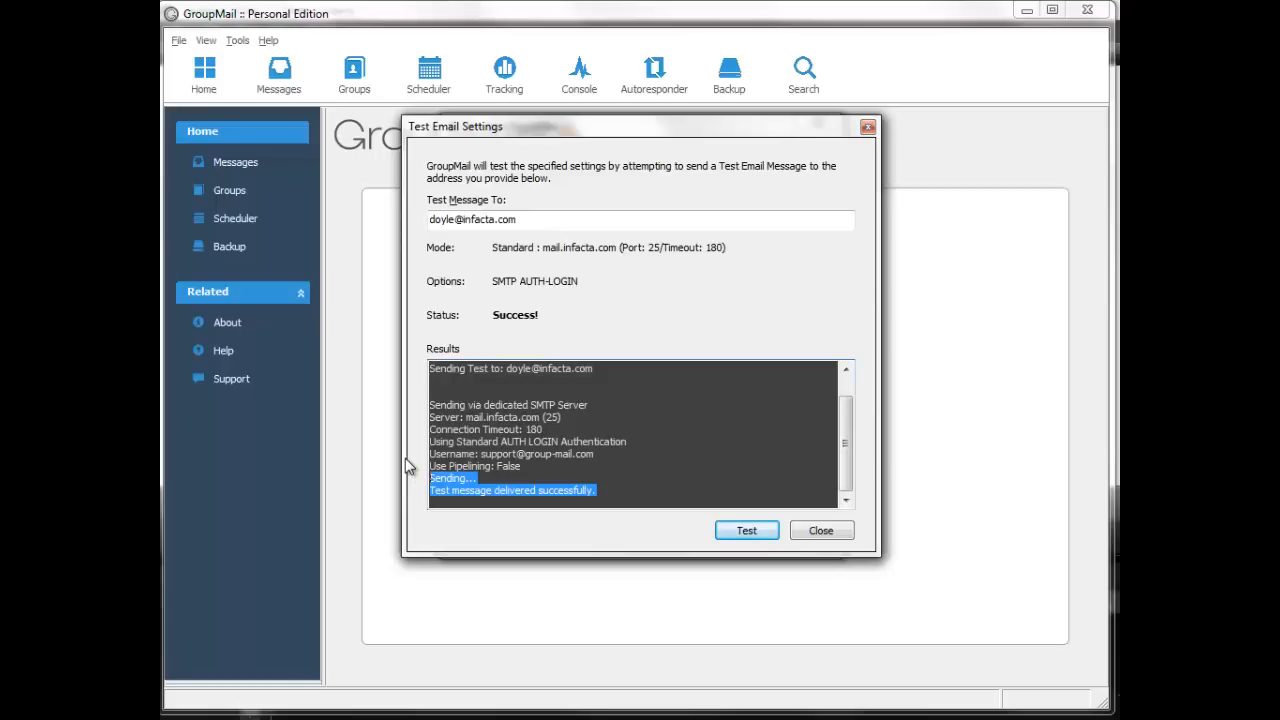
click(826, 530)
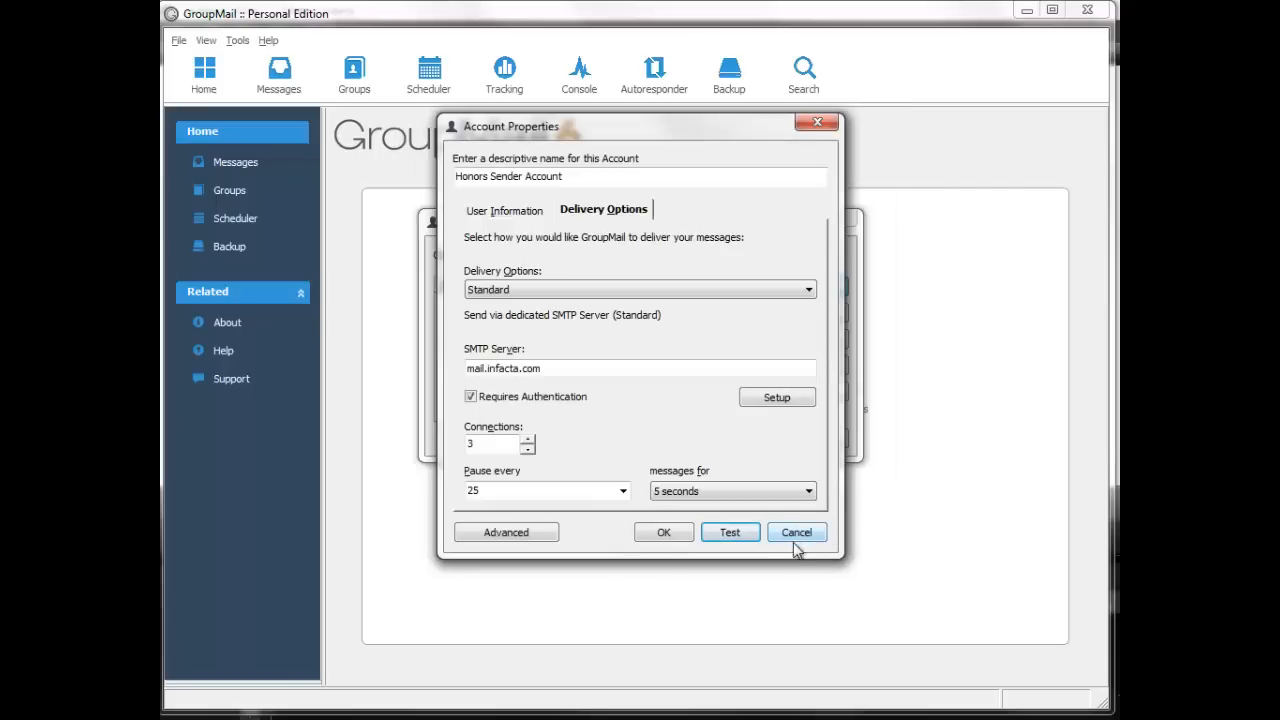
click(664, 536)
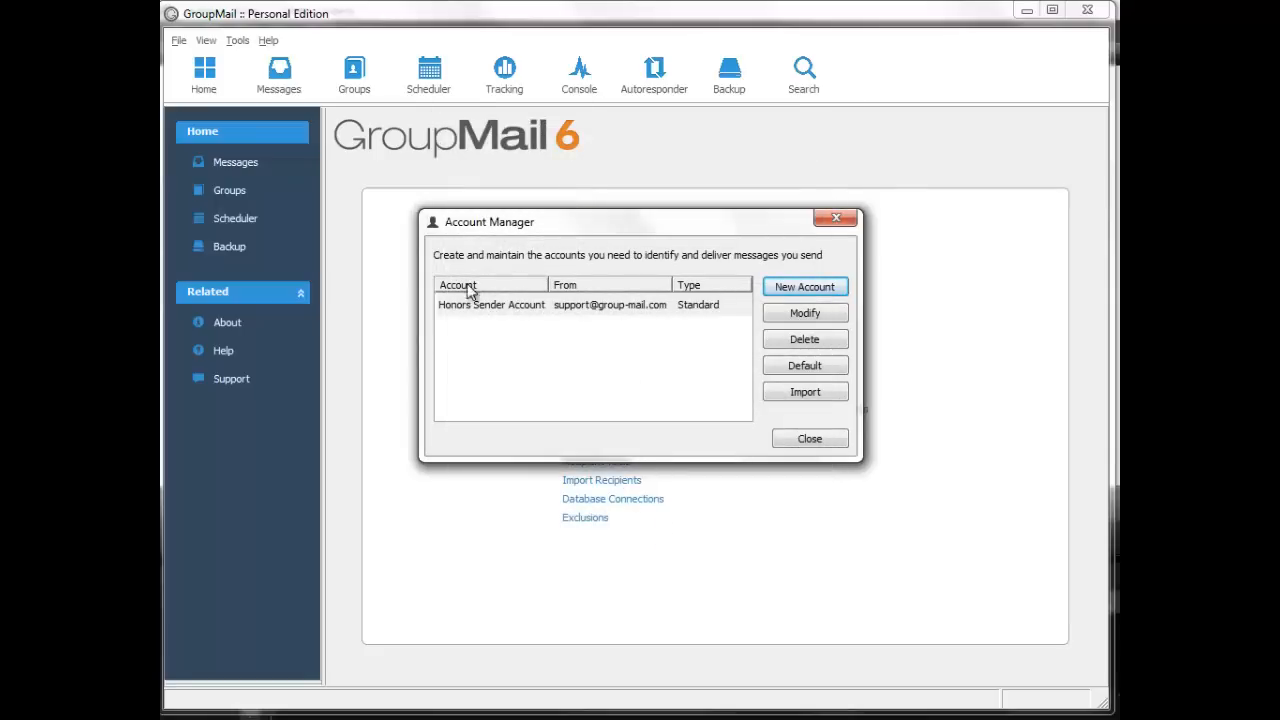
click(507, 304)
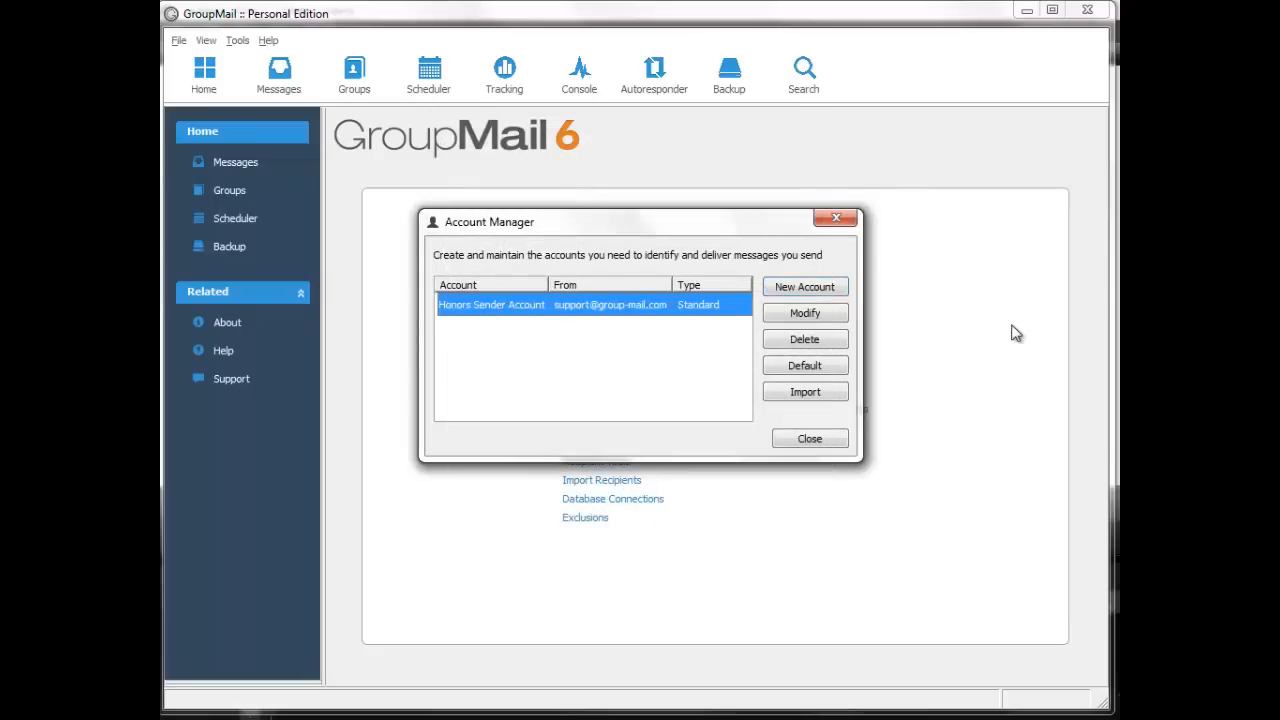